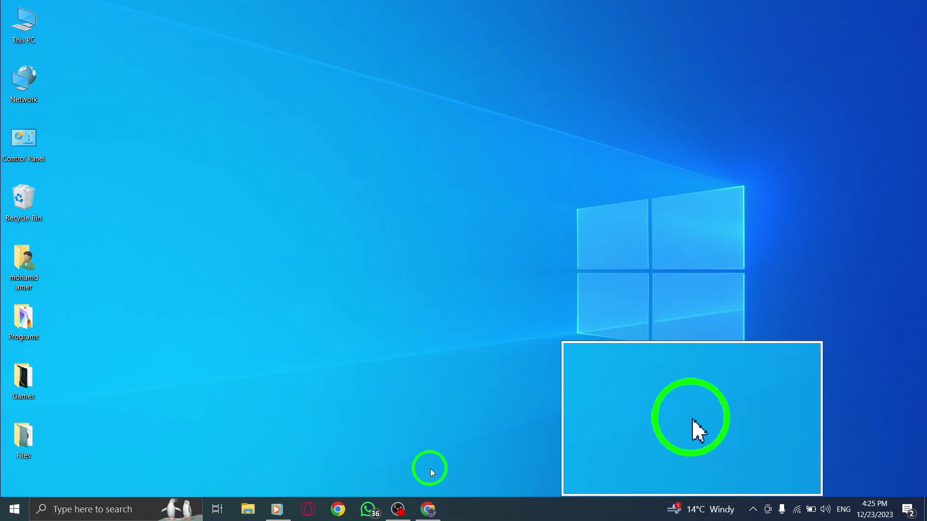
- Bring WhatsApp Web forward in Chrome and open its three-dot main menu
left_click(428, 507)
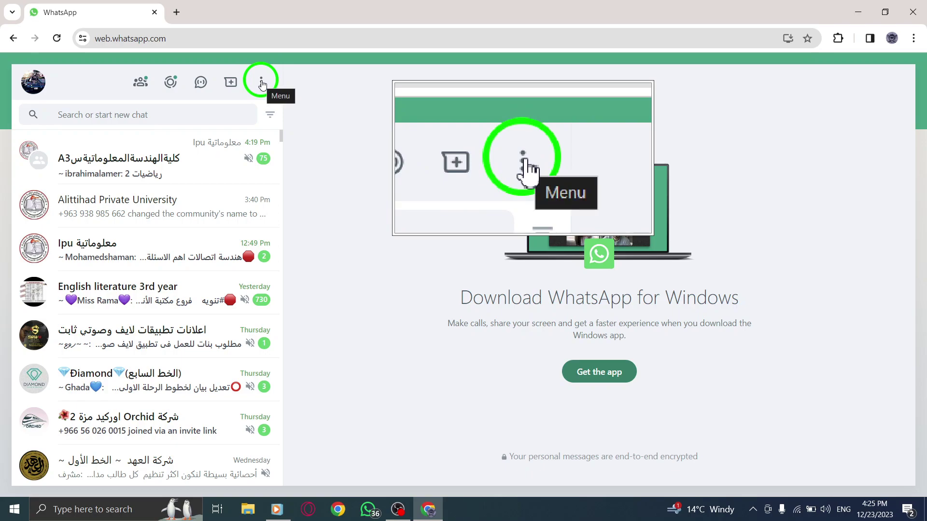
left_click(261, 82)
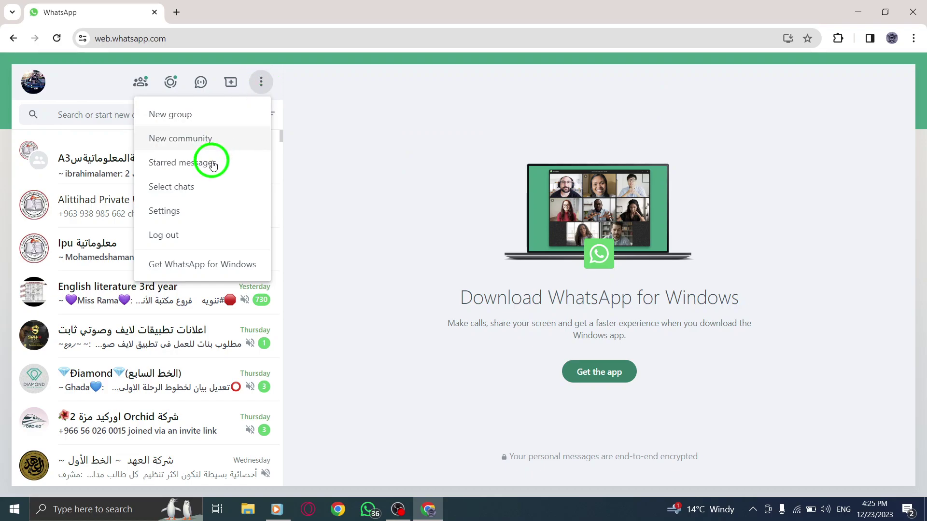
- Go to Settings, then Privacy, down to the Screen lock option
left_click(163, 211)
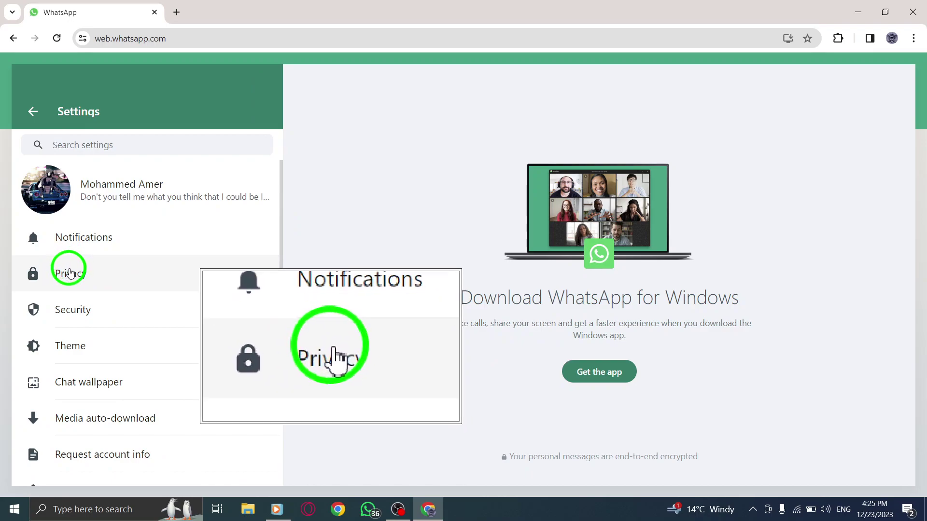
left_click(71, 280)
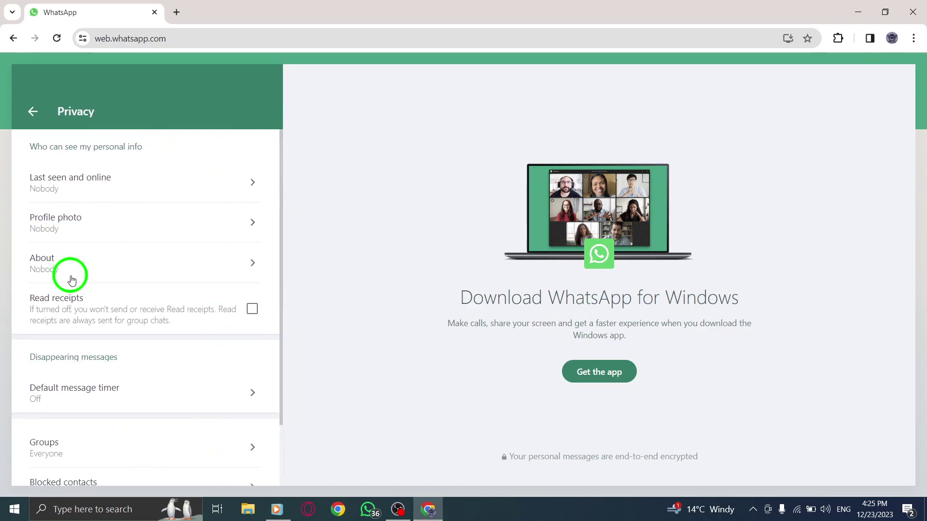
scroll(71, 281, "down", 1)
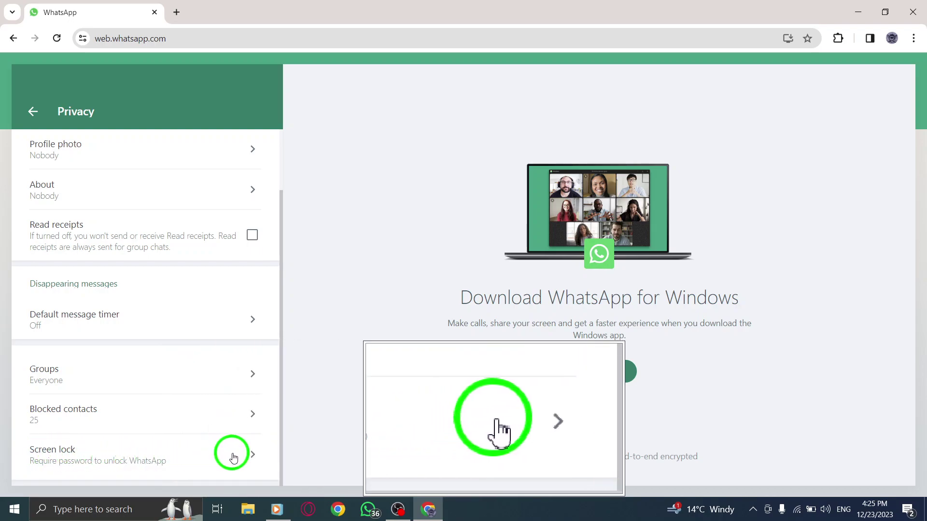
- Tick Screen lock to prompt for a device password, then cancel it
left_click(253, 457)
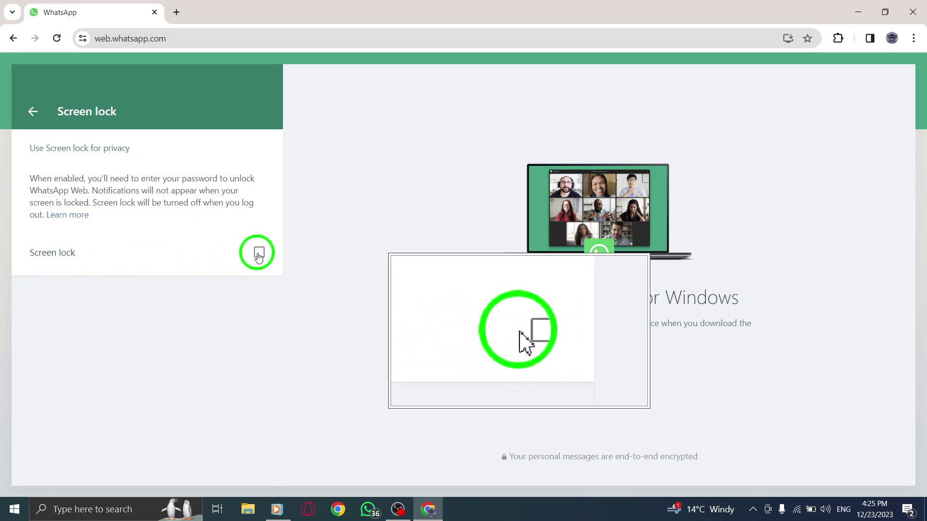
left_click(260, 253)
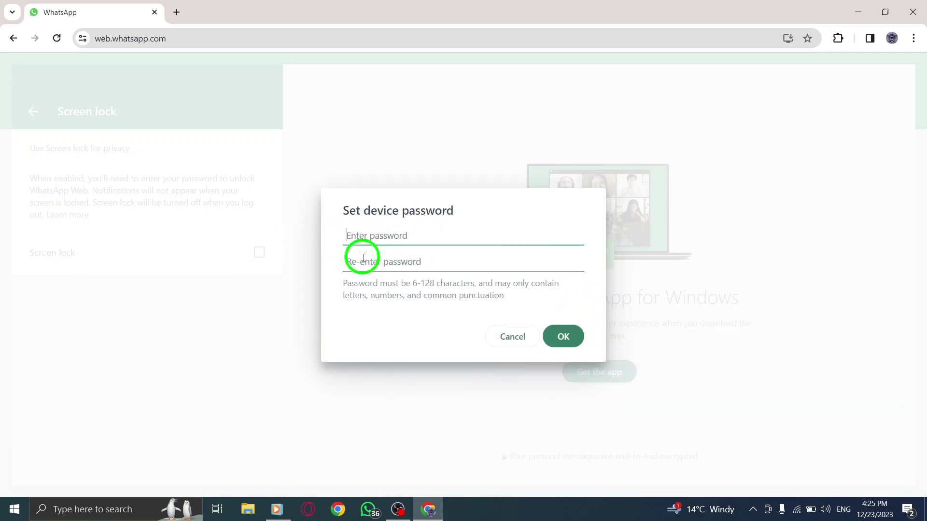
left_click(514, 336)
- Back out of Privacy settings to the main chat list
left_click(30, 113)
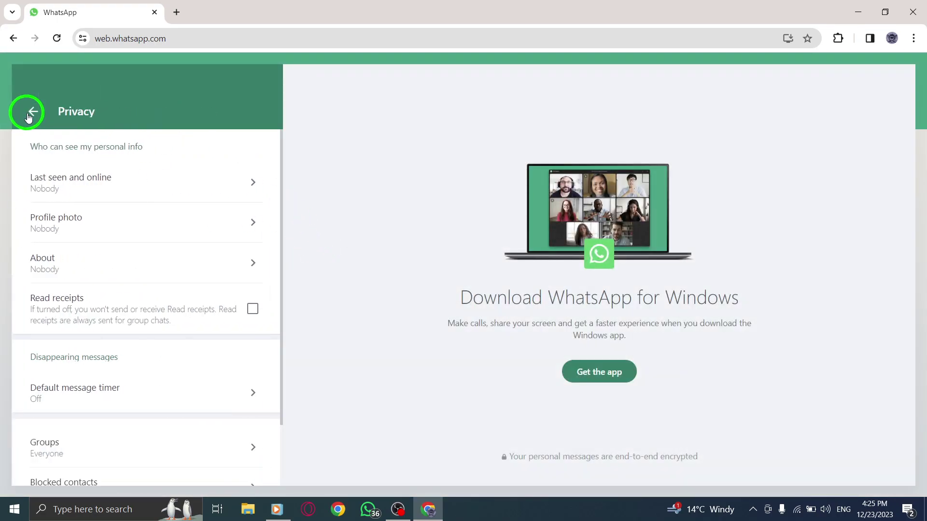
left_click(31, 112)
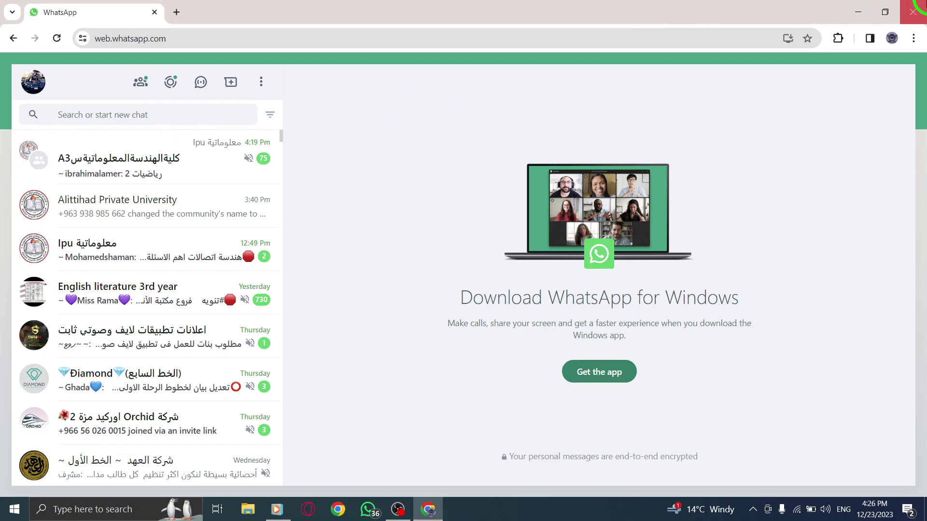
- Close the Chrome window and refresh the Windows desktop from its context menu
left_click(912, 11)
right_click(530, 175)
left_click(551, 211)
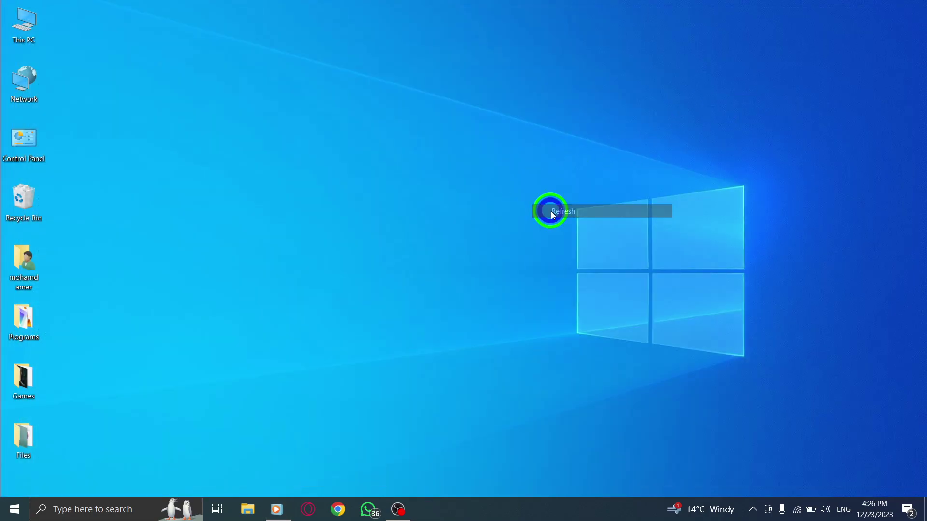